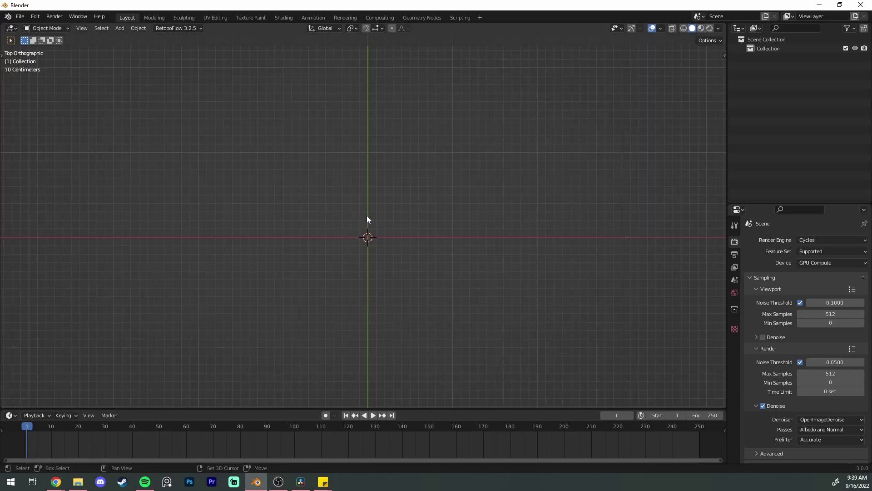
# Import the google-logo image as a plane from the recent project folder.
pyautogui.hotkey('shift', 'a')
pyautogui.moveTo(367, 215)
pyautogui.click(426, 231)
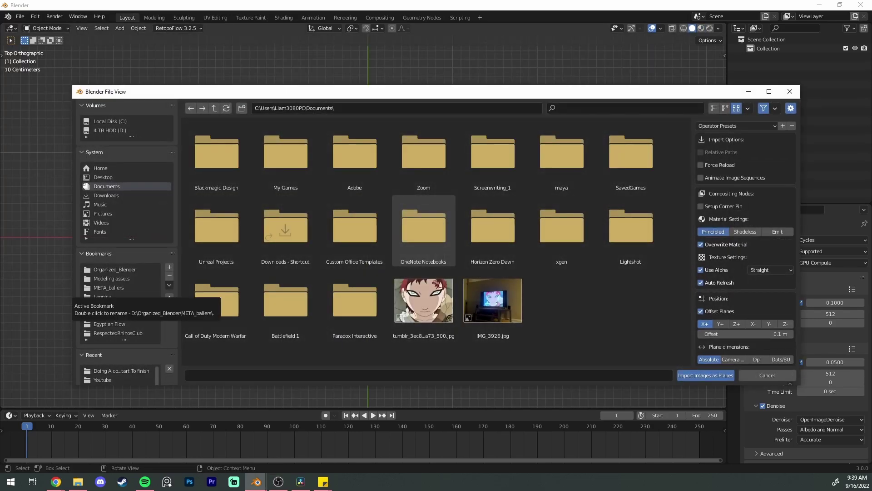
pyautogui.click(121, 370)
pyautogui.doubleClick(236, 156)
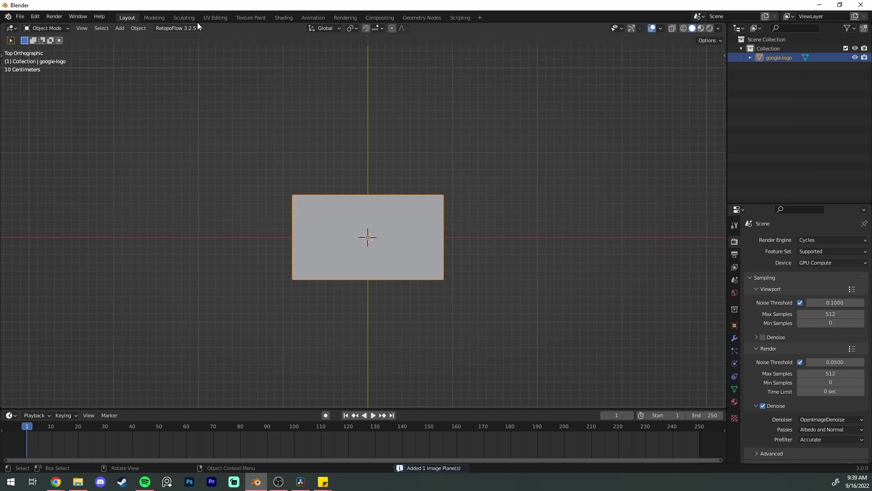
# Switch to the Modeling workspace with the google-logo plane in Edit Mode.
pyautogui.click(162, 17)
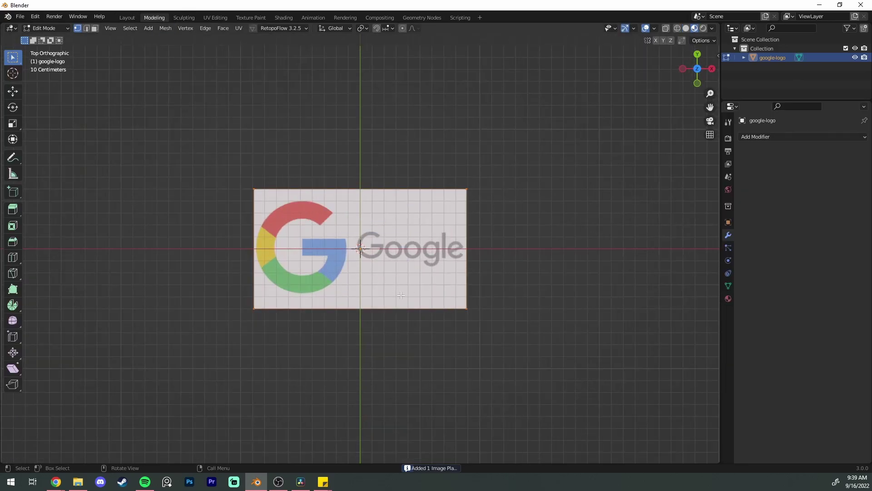
pyautogui.scroll(1, 495, 280)
pyautogui.scroll(-3, 468, 284)
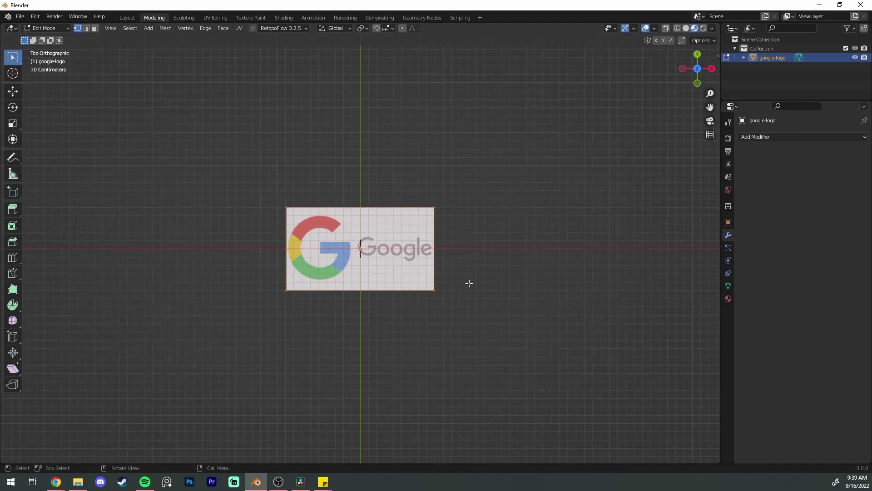
pyautogui.scroll(2, 469, 283)
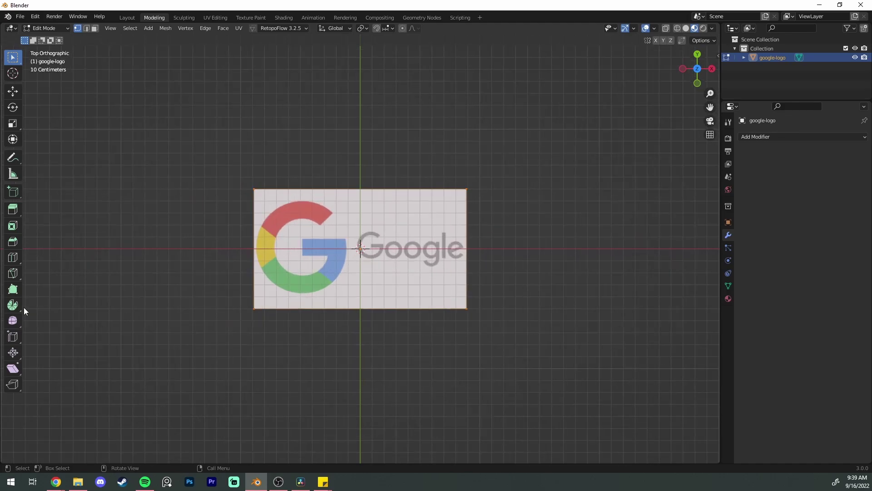
# Try a diagonal Bisect cut across the google-logo plane.
pyautogui.click(15, 277)
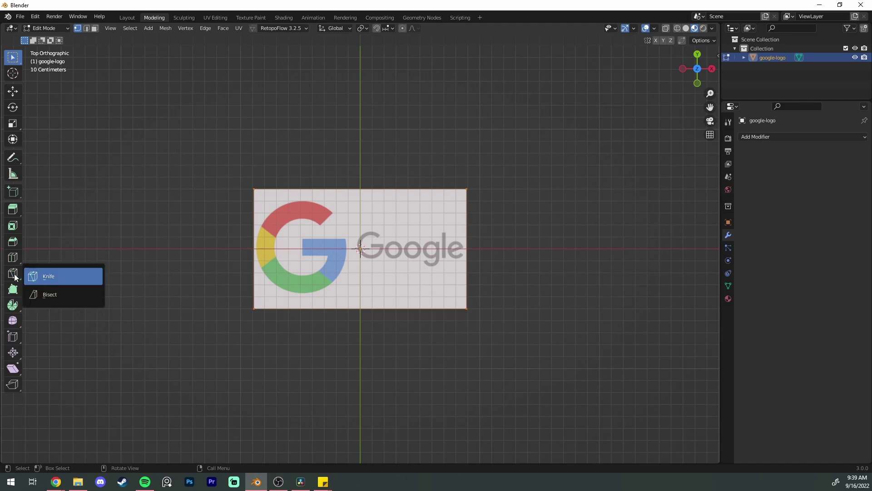
pyautogui.click(59, 296)
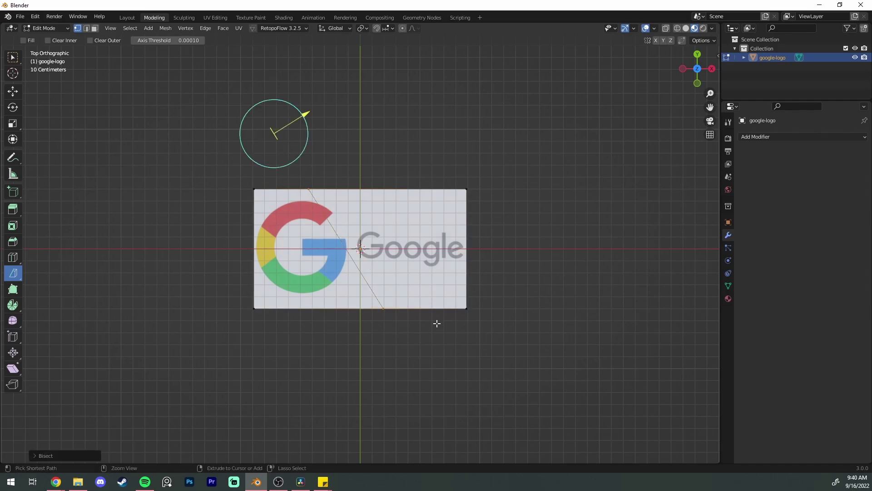
# Trace the outline of the large coloured G on the plane with the Knife tool, following its curves point by point.
pyautogui.click(11, 279)
pyautogui.click(81, 275)
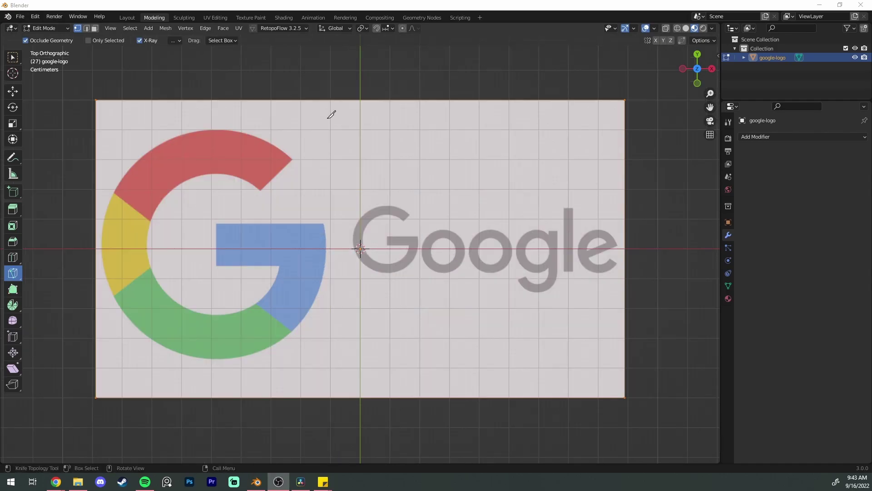
pyautogui.scroll(3, 331, 113)
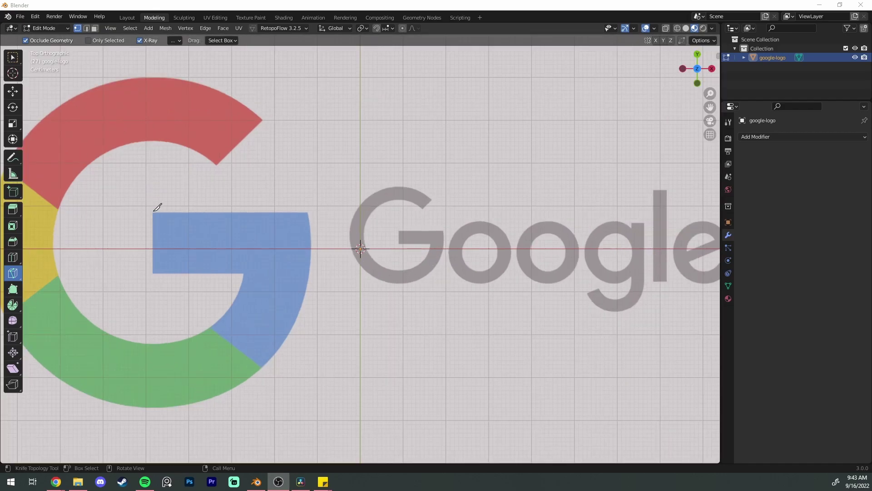
pyautogui.click(153, 213)
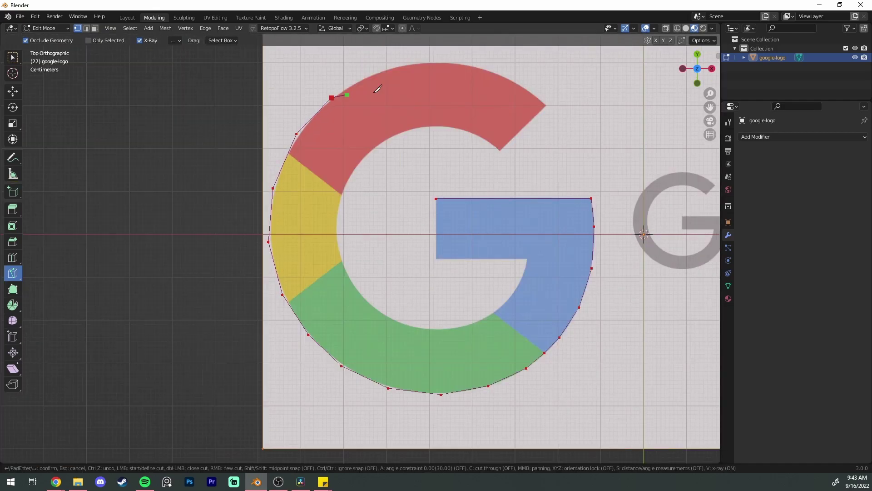
pyautogui.keyDown('shift'); pyautogui.moveTo(374, 92); pyautogui.dragTo(350, 144, button='middle'); pyautogui.keyUp('shift')
pyautogui.click(360, 121)
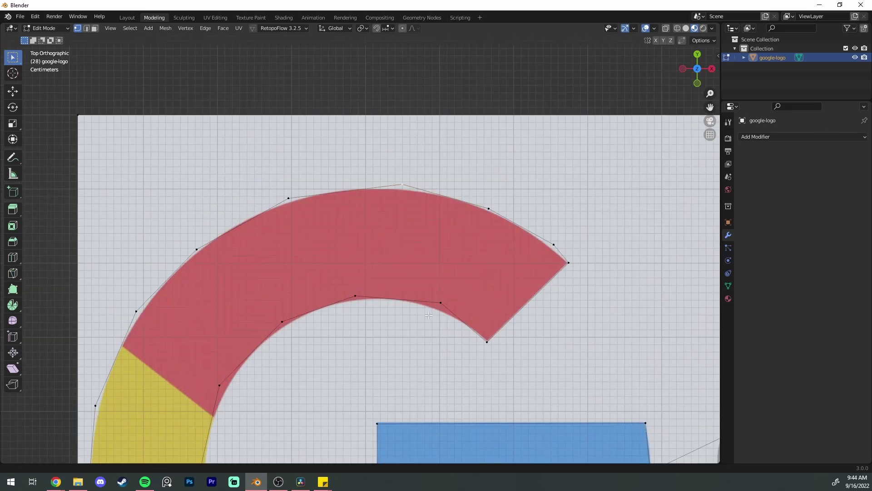
# Smooth the outer edge of the G's red arc by vertex-bevelling its outline points with 4 segments.
pyautogui.scroll(3, 432, 266)
pyautogui.hotkey('ctrl', 'b')
pyautogui.click(445, 326)
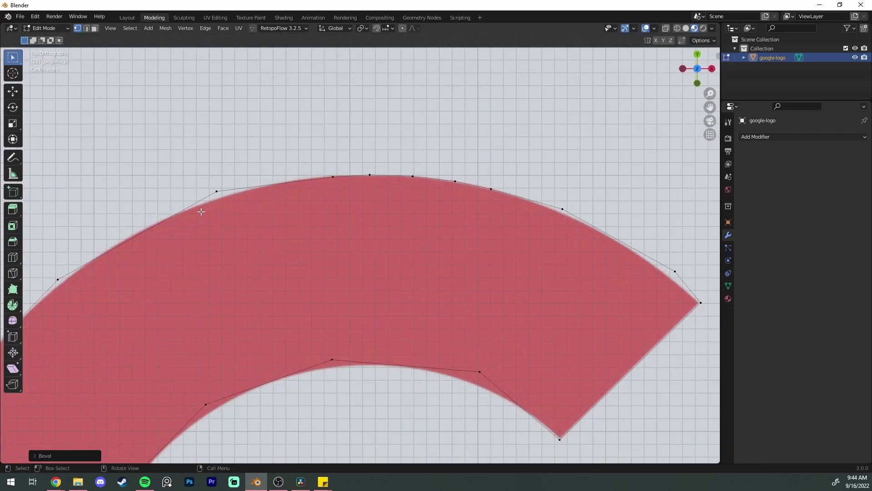
pyautogui.click(288, 315)
pyautogui.keyDown('shift'); pyautogui.moveTo(288, 315); pyautogui.dragTo(459, 222, button='middle'); pyautogui.keyUp('shift')
pyautogui.click(228, 187)
pyautogui.hotkey('ctrl', 'shift', 'b')
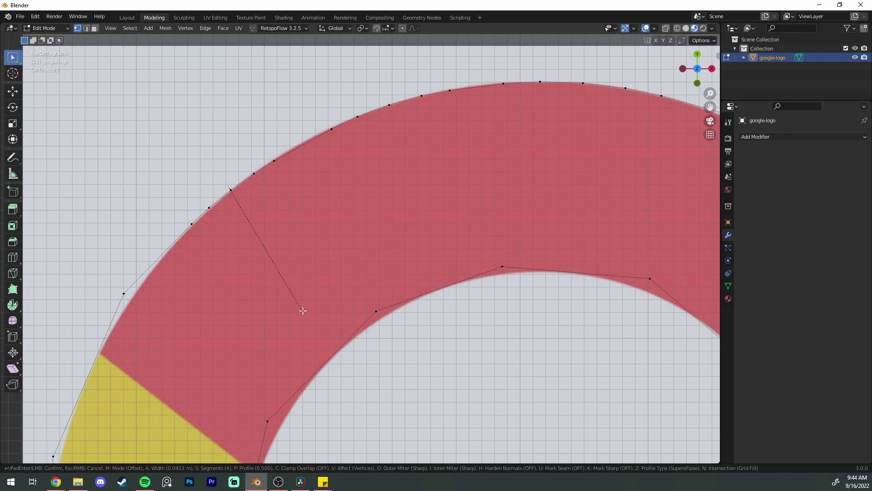
pyautogui.click(403, 86)
# Vertex-bevel the G's inner outline points beside the red and yellow areas with 4 segments.
pyautogui.hotkey('ctrl', 'shift', 'b')
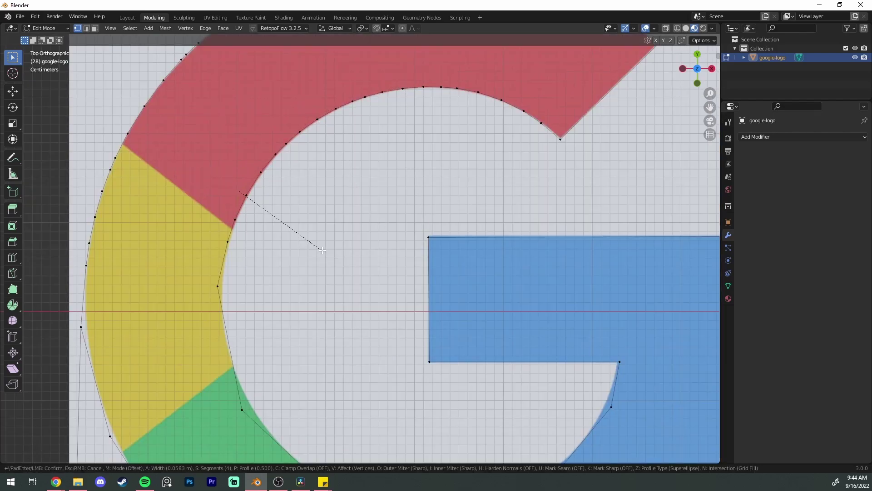
pyautogui.click(268, 291)
pyautogui.keyDown('shift'); pyautogui.scroll(-3, 267, 291); pyautogui.keyUp('shift')
pyautogui.hotkey('ctrl', 'b')
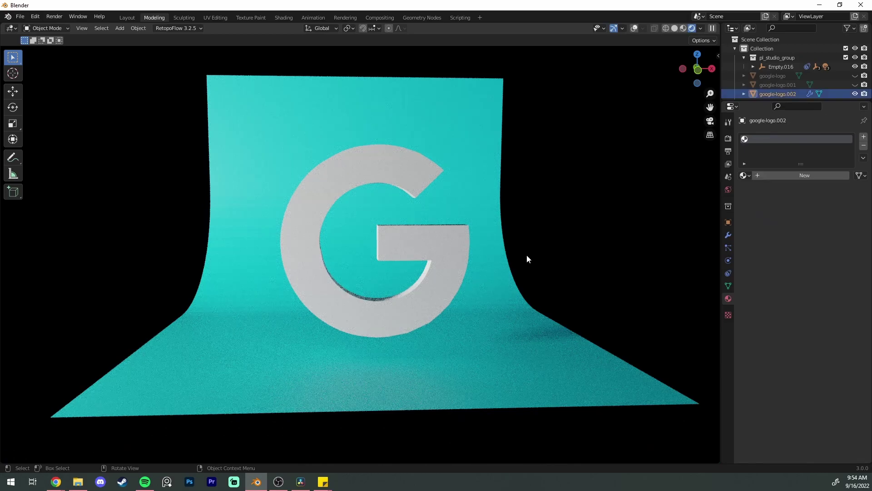
# Enable viewport denoising in the Cycles render settings for the G scene.
pyautogui.press('z')
pyautogui.click(530, 208)
pyautogui.press('z')
pyautogui.click(728, 138)
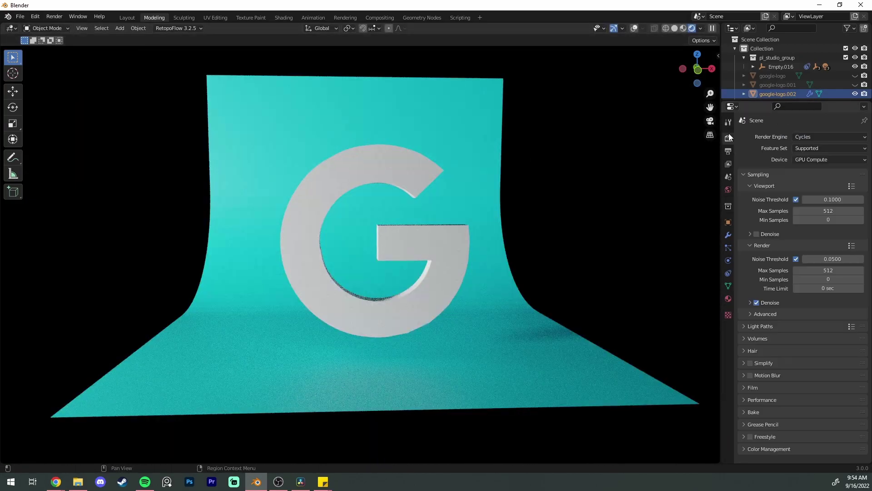
pyautogui.click(756, 234)
pyautogui.press('r')
pyautogui.press('z')
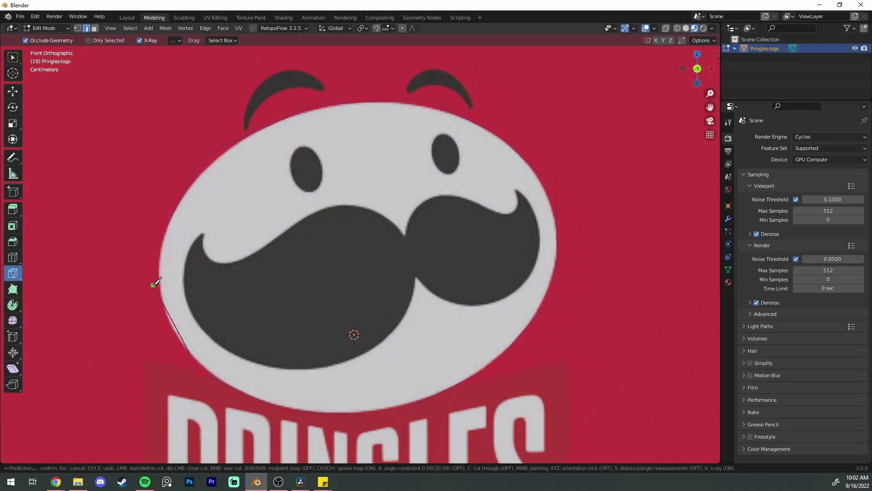
# Finish the Knife cut around the oval face outline of the Pringles logo.
pyautogui.click(151, 289)
pyautogui.click(165, 230)
pyautogui.press('Return')
# Round the Pringles face outline by vertex-bevelling its corner points along the upper edge.
pyautogui.click(12, 57)
pyautogui.press('1')
pyautogui.click(202, 156)
pyautogui.hotkey('ctrl', 'shift', 'b')
pyautogui.click(259, 132)
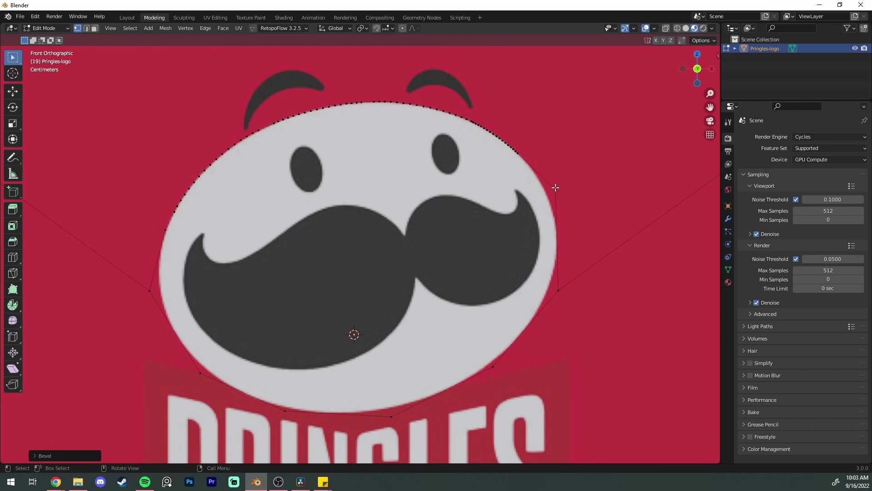
pyautogui.hotkey('ctrl', 'shift', 'b')
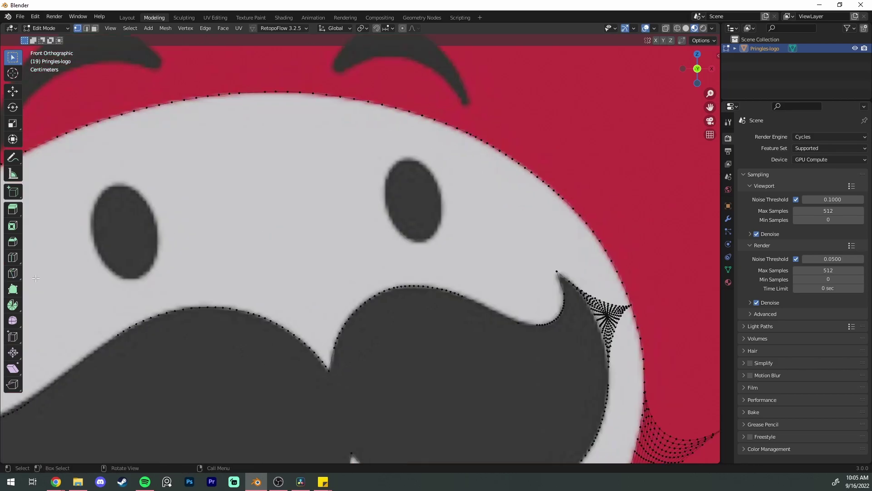
# Round the right eye's outline with a 16-segment vertex bevel and trace the right eyebrow with the Knife tool.
pyautogui.scroll(4, 429, 225)
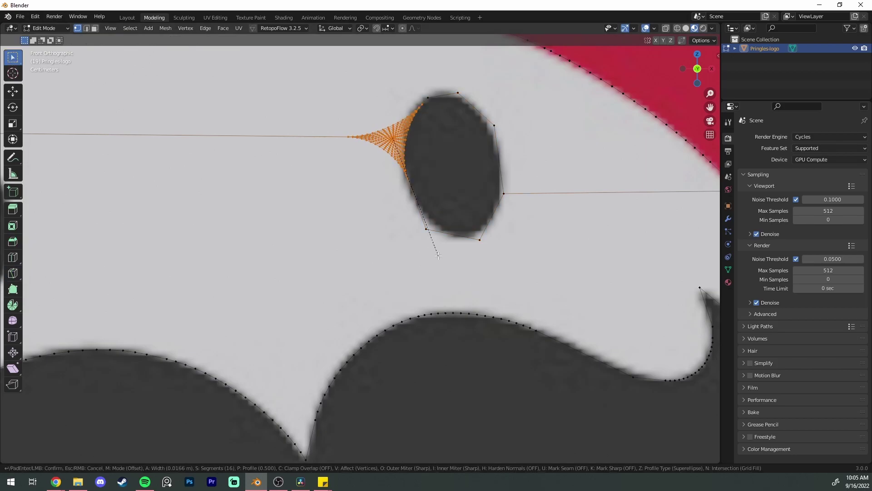
pyautogui.click(438, 256)
pyautogui.click(460, 182)
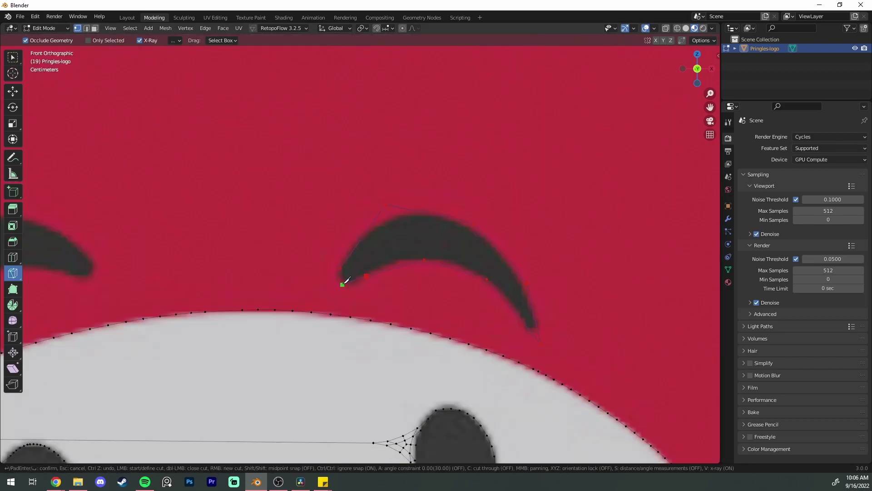
pyautogui.click(344, 282)
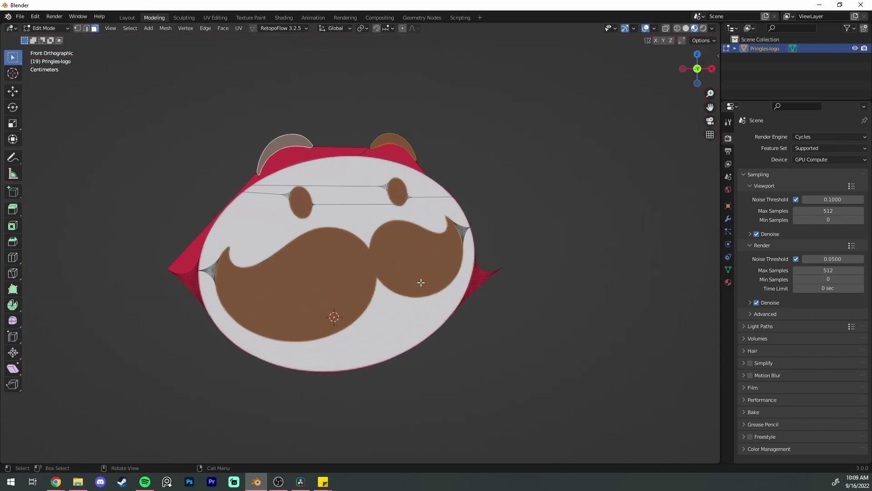
# Duplicate the selected moustache, eye and eyebrow faces in place and separate them into their own object.
pyautogui.scroll(4, 449, 282)
pyautogui.hotkey('shift', 'd')
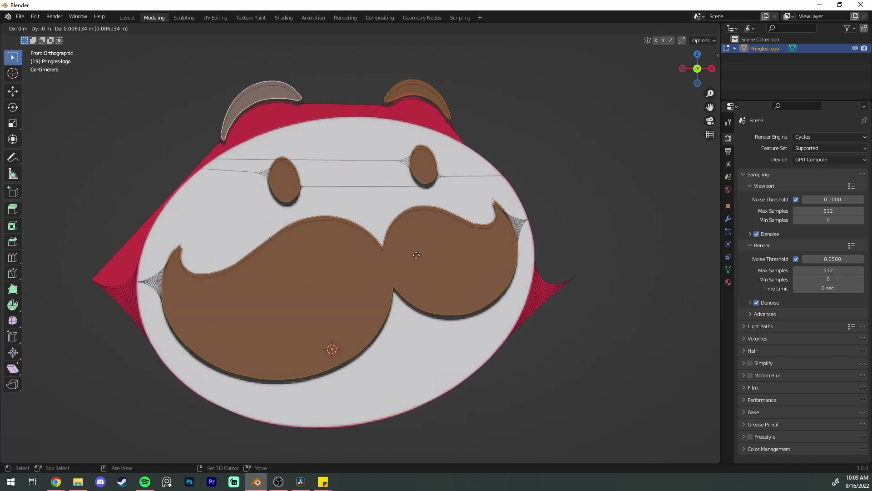
pyautogui.rightClick(351, 244)
pyautogui.rightClick(348, 262)
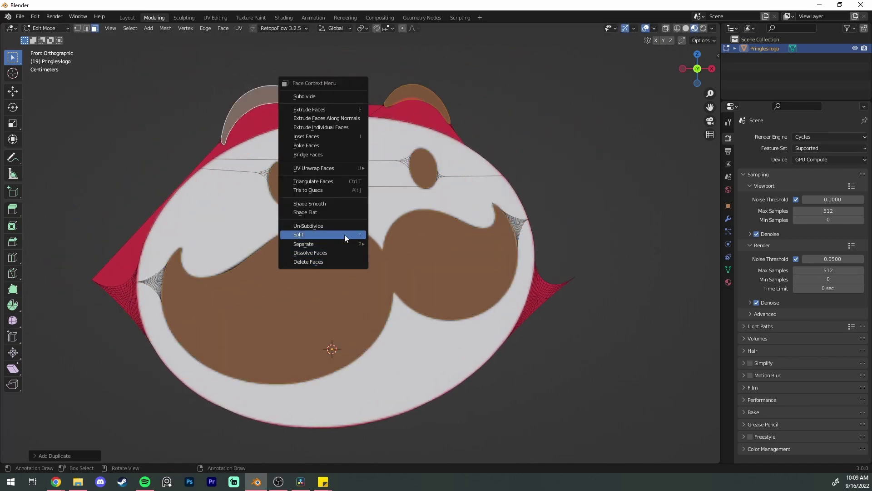
pyautogui.click(393, 243)
pyautogui.scroll(-3, 352, 239)
pyautogui.press('Tab')
pyautogui.click(340, 285)
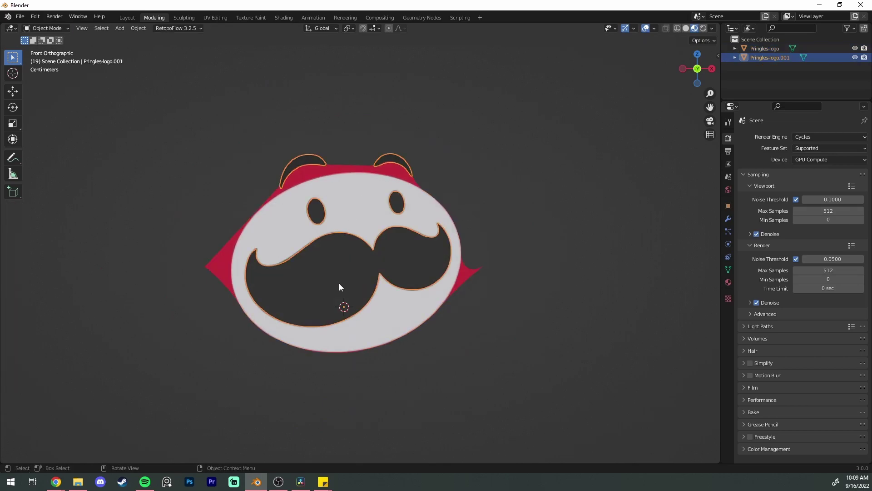
pyautogui.press('g')
pyautogui.press('z')
pyautogui.rightClick(356, 150)
# Move the separated moustache, eyes and eyebrows 1 m up along the Z axis.
pyautogui.scroll(-4, 357, 150)
pyautogui.press('g')
pyautogui.press('z')
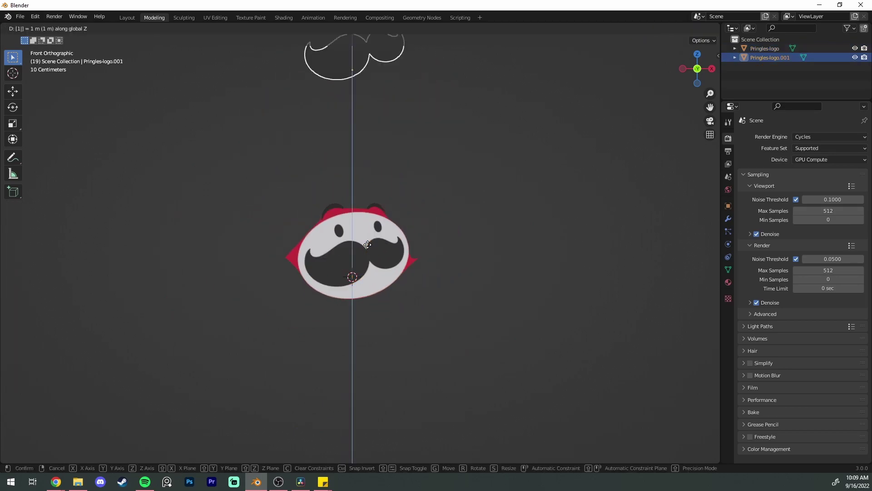
pyautogui.click(369, 246)
pyautogui.scroll(-2, 403, 142)
pyautogui.click(401, 194)
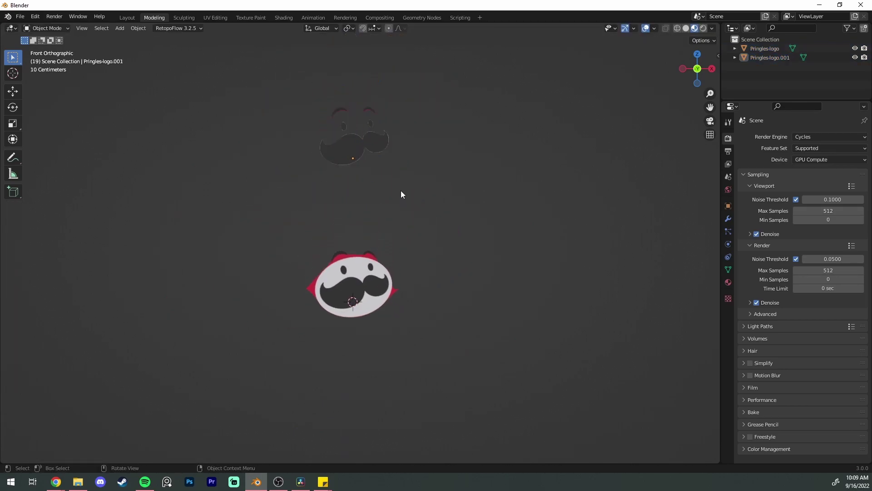
# Check the separated facial features and the original logo in solid and rendered shading.
pyautogui.click(568, 217)
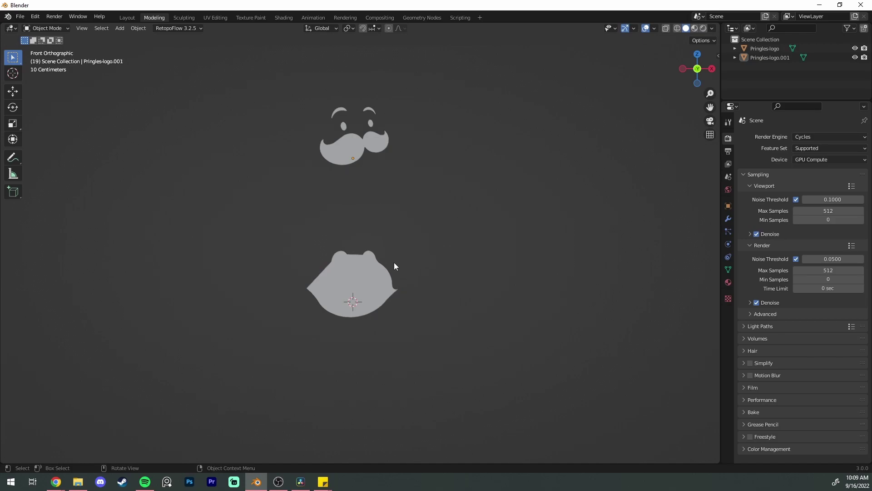
pyautogui.scroll(3, 394, 263)
pyautogui.press('z')
pyautogui.click(364, 189)
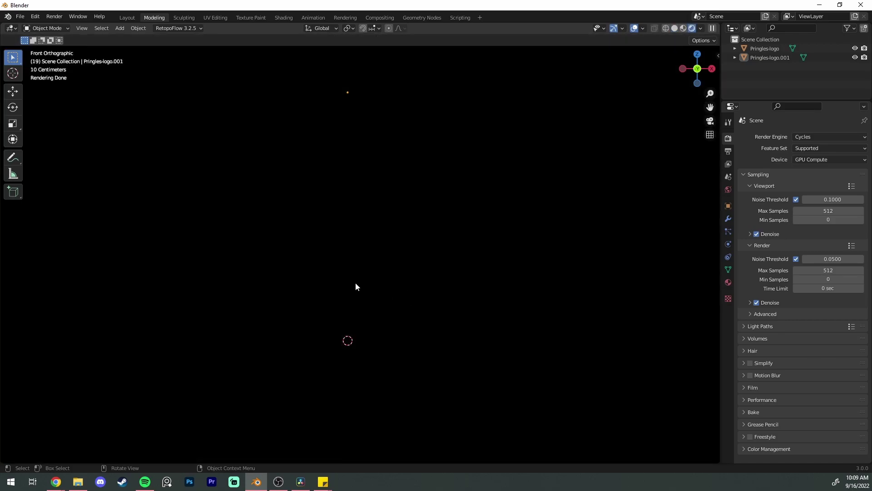
pyautogui.press('z')
pyautogui.click(410, 296)
# Select the original Pringles-logo object, show it in material preview and enter Edit Mode.
pyautogui.keyDown('shift'); pyautogui.moveTo(351, 309); pyautogui.dragTo(359, 267, button='middle'); pyautogui.keyUp('shift')
pyautogui.click(361, 266)
pyautogui.scroll(4, 367, 253)
pyautogui.press('z')
pyautogui.click(373, 302)
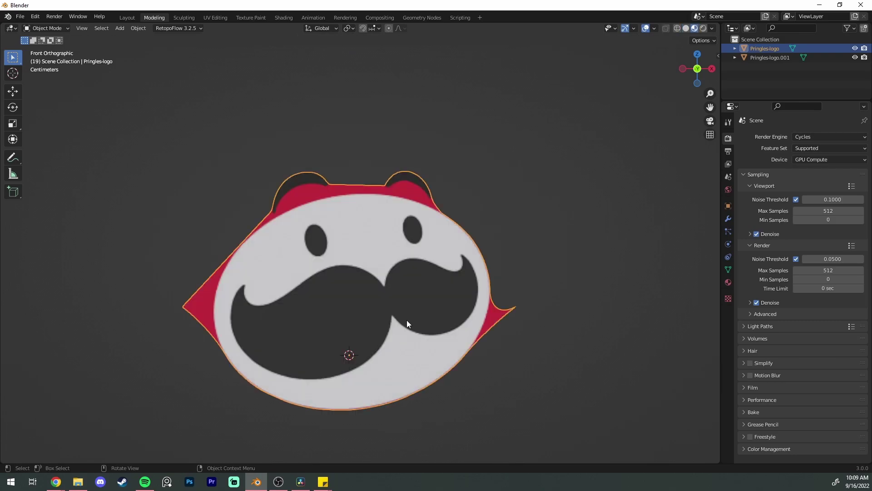
pyautogui.keyDown('shift'); pyautogui.moveTo(406, 286); pyautogui.dragTo(409, 251, button='middle'); pyautogui.keyUp('shift')
pyautogui.press('Tab')
# Circle-select the white faces around both eyes and above the moustache.
pyautogui.scroll(2, 368, 211)
pyautogui.scroll(5, 394, 174)
pyautogui.press('c')
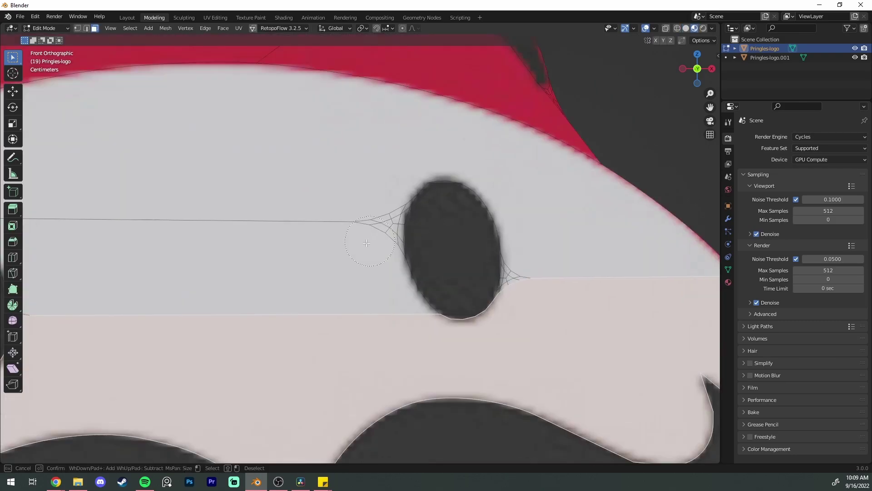
pyautogui.click(437, 241)
pyautogui.scroll(-7, 527, 264)
pyautogui.scroll(7, 400, 277)
pyautogui.click(473, 268)
pyautogui.scroll(-5, 366, 250)
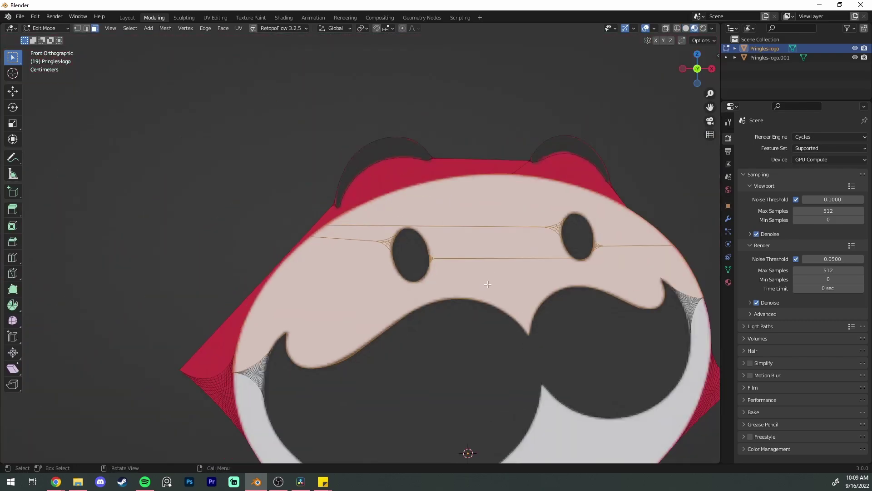
# Add the white faces below and beside the moustache to the selection, including the small ones at its tips.
pyautogui.keyDown('shift'); pyautogui.moveTo(532, 425); pyautogui.dragTo(552, 332, button='middle'); pyautogui.keyUp('shift')
pyautogui.press('c')
pyautogui.click(553, 332)
pyautogui.click(698, 217)
pyautogui.scroll(4, 682, 227)
pyautogui.keyDown('shift'); pyautogui.moveTo(698, 217); pyautogui.dragTo(538, 283, button='middle'); pyautogui.keyUp('shift')
pyautogui.press('c')
pyautogui.rightClick(650, 369)
pyautogui.scroll(-5, 400, 300)
pyautogui.hotkey('shift', 'l')
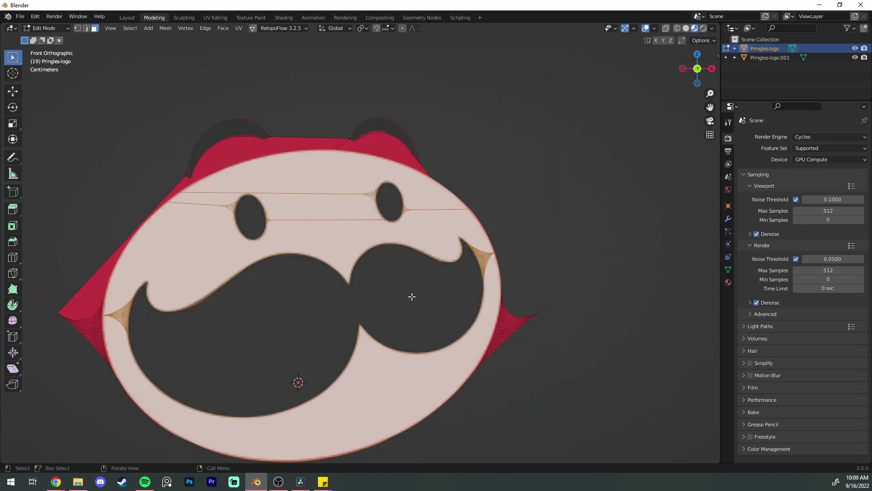
# Duplicate the selected white face area in place and separate it into its own object.
pyautogui.scroll(-3, 423, 291)
pyautogui.hotkey('shift', 'd')
pyautogui.rightClick(398, 244)
pyautogui.click(439, 243)
# Move the separated white face up along the Z axis to line up with the raised moustache, eyes and eyebrows.
pyautogui.scroll(-4, 375, 258)
pyautogui.press('Tab')
pyautogui.press('g')
pyautogui.press('z')
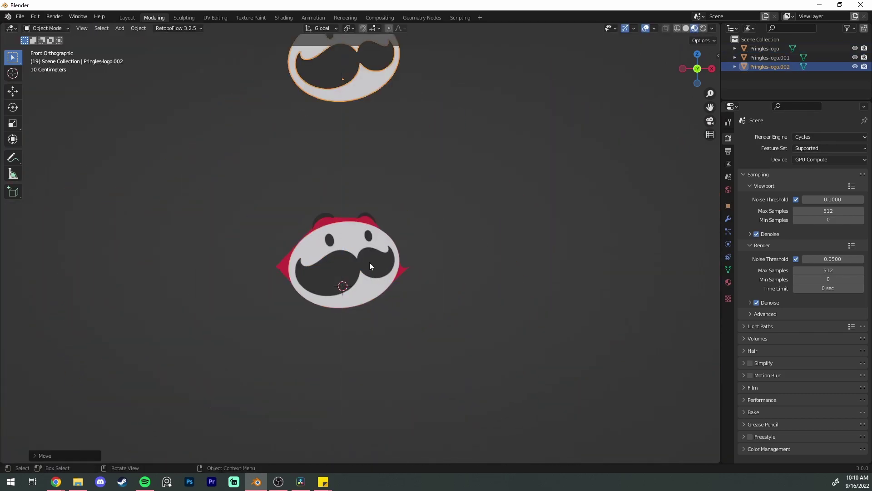
# Inspect the raised white face and facial features together in solid shading.
pyautogui.keyDown('shift'); pyautogui.moveTo(370, 262); pyautogui.dragTo(369, 448, button='middle'); pyautogui.keyUp('shift')
pyautogui.scroll(4, 438, 281)
pyautogui.click(374, 267)
pyautogui.press('g')
pyautogui.rightClick(370, 263)
pyautogui.press('z')
pyautogui.click(648, 232)
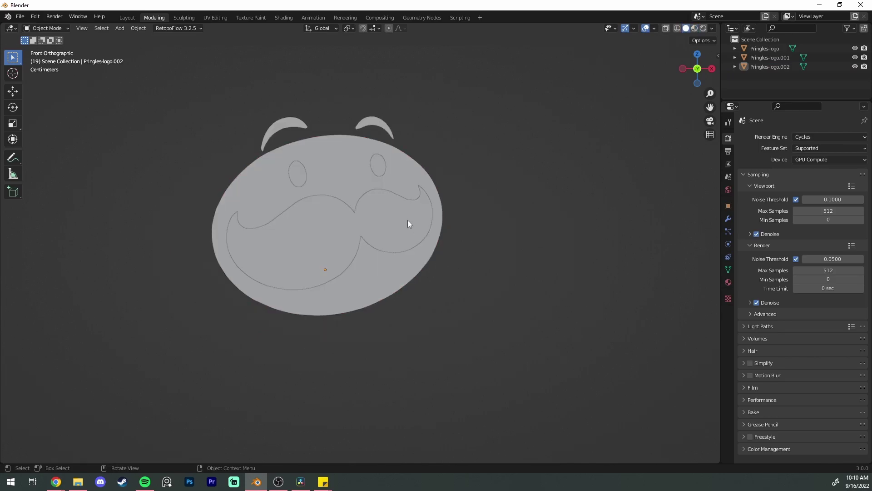
# Give the white face depth with a Solidify modifier at offset 0 and a larger thickness.
pyautogui.moveTo(419, 276); pyautogui.dragTo(425, 227, button='middle')
pyautogui.click(420, 178)
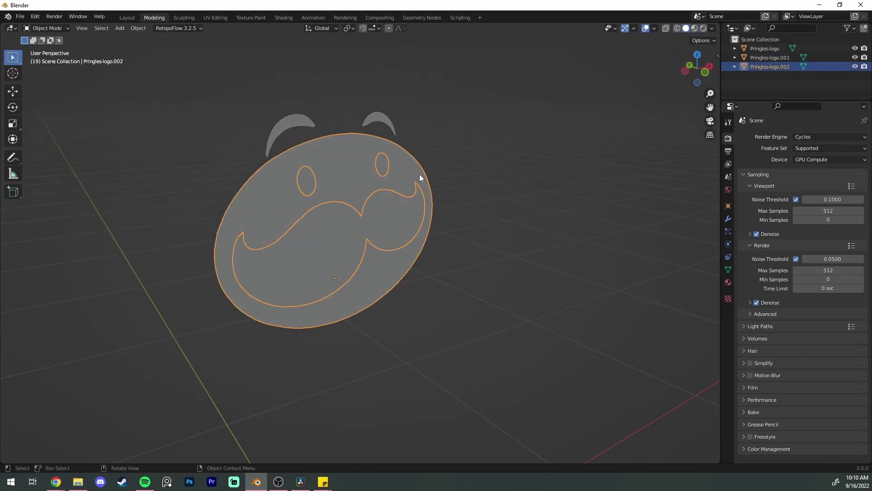
pyautogui.click(728, 219)
pyautogui.click(763, 136)
pyautogui.click(678, 292)
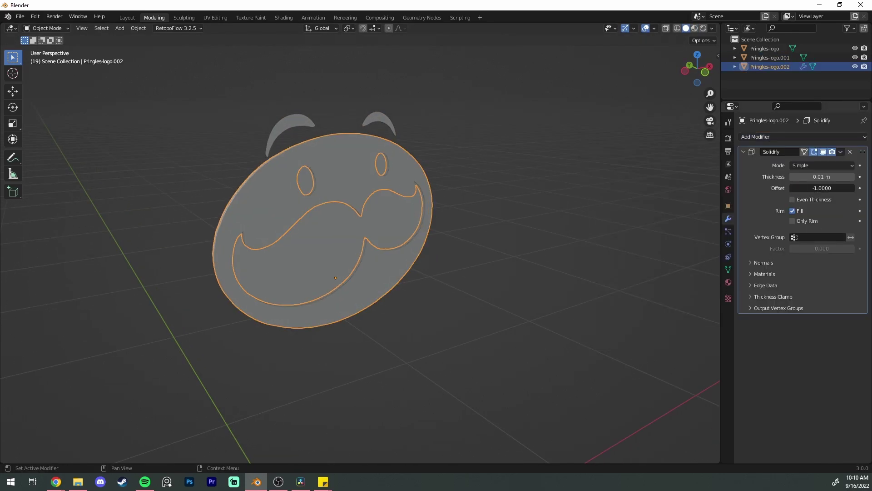
pyautogui.click(822, 188)
pyautogui.write('0')
pyautogui.press('Return')
pyautogui.moveTo(821, 176)
pyautogui.mouseDown()
pyautogui.moveTo(850, 177)
pyautogui.moveTo(837, 176)
pyautogui.mouseUp()
pyautogui.click(454, 263)
pyautogui.moveTo(454, 263); pyautogui.dragTo(418, 245, button='middle')
# Separate the moustache faces from the eyes and eyebrows into their own object.
pyautogui.click(418, 241)
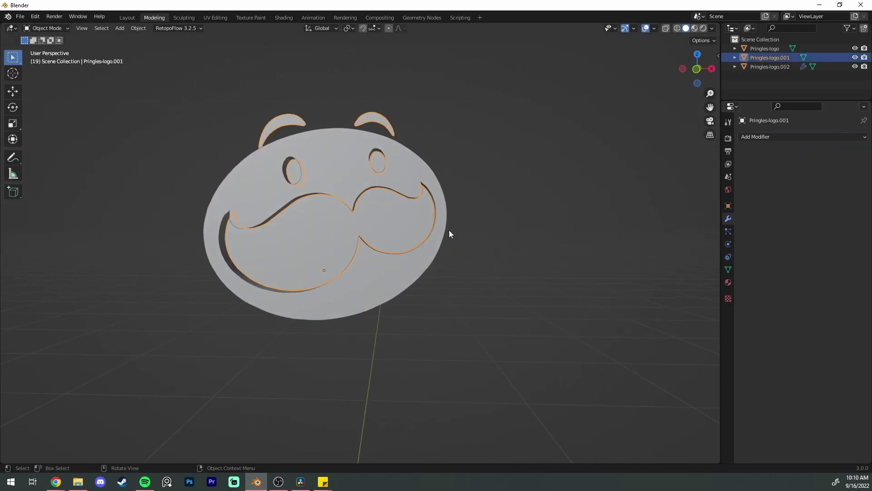
pyautogui.click(763, 136)
pyautogui.press('Tab')
pyautogui.rightClick(392, 221)
pyautogui.moveTo(392, 221)
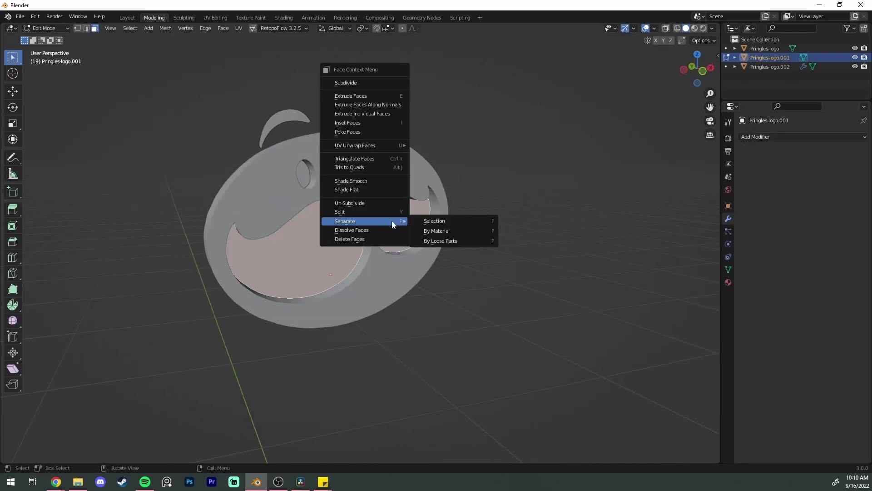
pyautogui.click(427, 221)
pyautogui.press('Tab')
# Separate the two eyebrow faces from the eyes into their own object.
pyautogui.click(387, 167)
pyautogui.click(388, 124)
pyautogui.press('Tab')
pyautogui.click(387, 119)
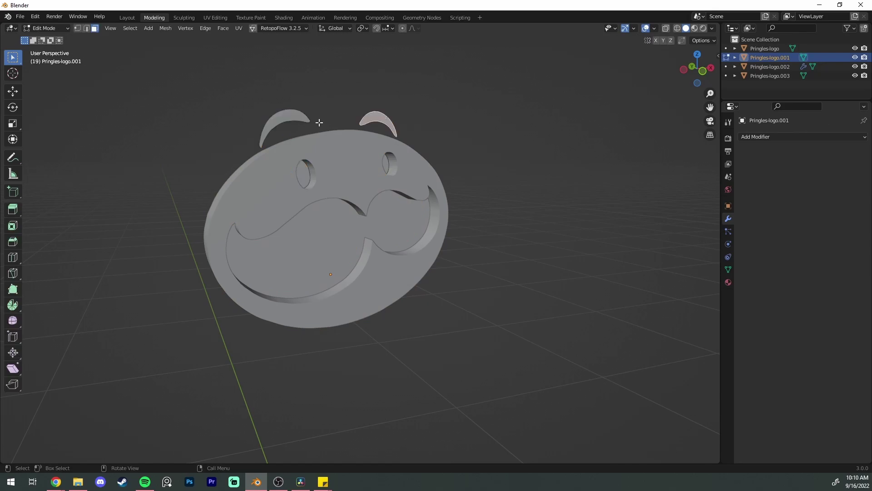
pyautogui.rightClick(320, 123)
pyautogui.moveTo(300, 177)
pyautogui.click(359, 185)
pyautogui.press('Tab')
# Add a Solidify modifier to the moustache and thicken it so it stands out from the face.
pyautogui.click(400, 214)
pyautogui.click(763, 137)
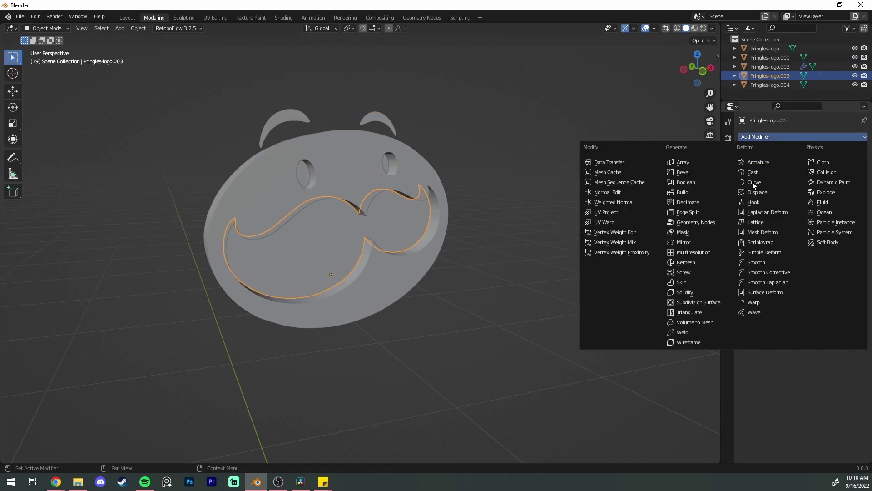
pyautogui.click(718, 292)
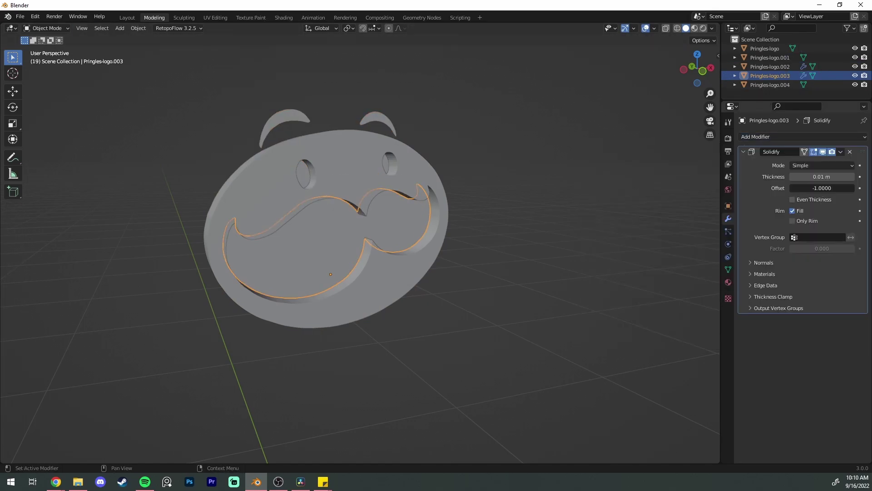
# Add a Solidify modifier to the eyes with offset 0 and increase its thickness.
pyautogui.click(770, 57)
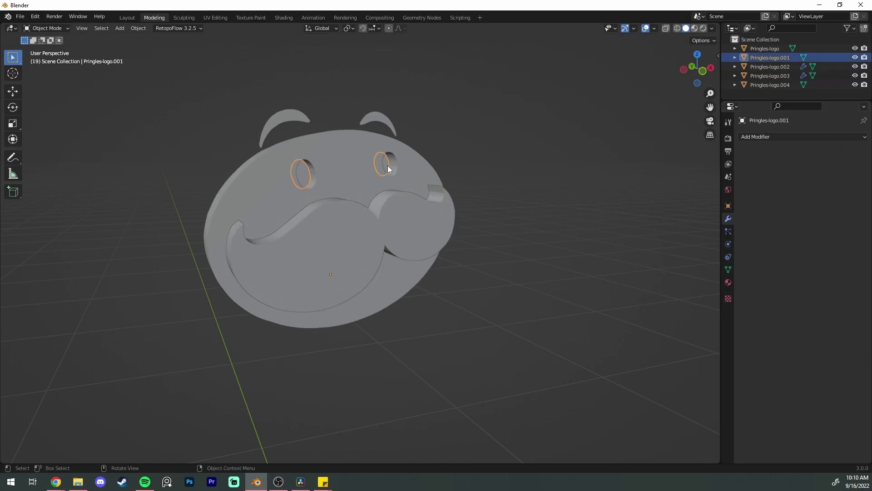
pyautogui.click(763, 137)
pyautogui.click(711, 292)
pyautogui.click(816, 187)
pyautogui.write('0')
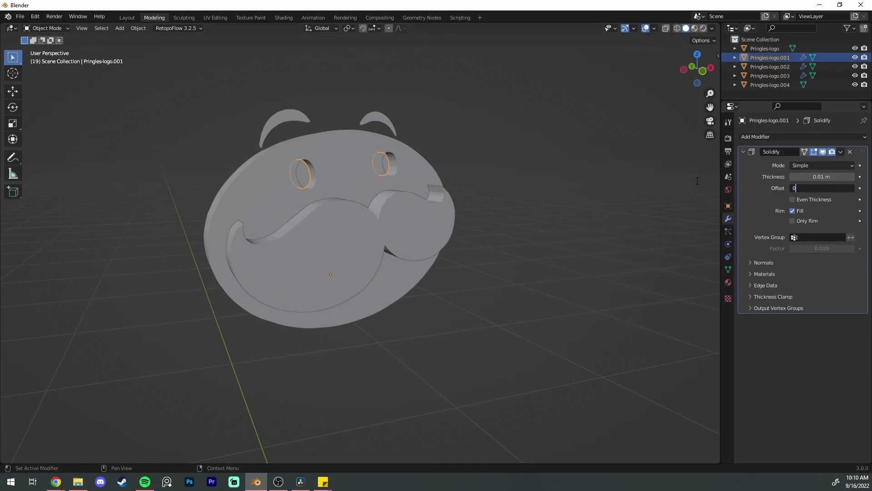
pyautogui.press('Return')
pyautogui.moveTo(816, 176); pyautogui.dragTo(841, 177)
# Add a Solidify modifier to the eyebrows and give them depth.
pyautogui.click(770, 85)
pyautogui.click(763, 136)
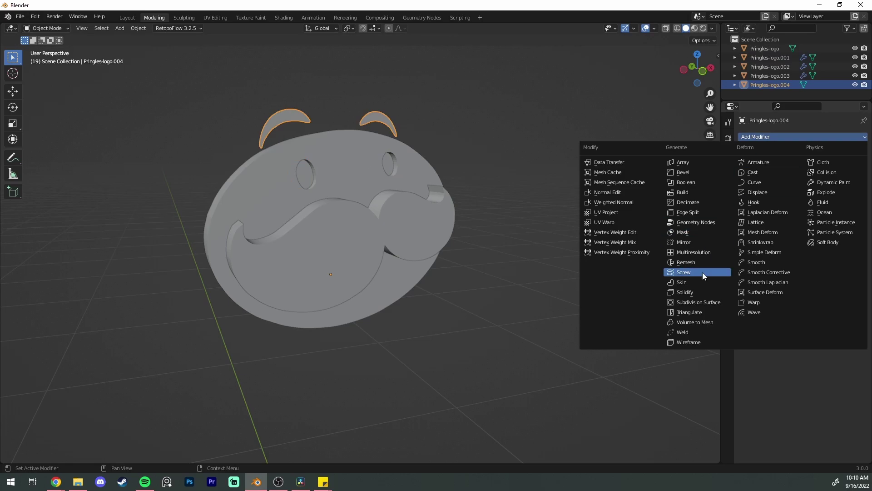
pyautogui.click(702, 274)
pyautogui.click(493, 157)
pyautogui.moveTo(493, 157); pyautogui.dragTo(433, 170, button='middle')
# Reduce the Solidify thickness of the moustache so it protrudes less from the face.
pyautogui.click(291, 236)
pyautogui.moveTo(291, 236); pyautogui.dragTo(296, 266, button='middle')
pyautogui.moveTo(824, 177); pyautogui.dragTo(806, 177)
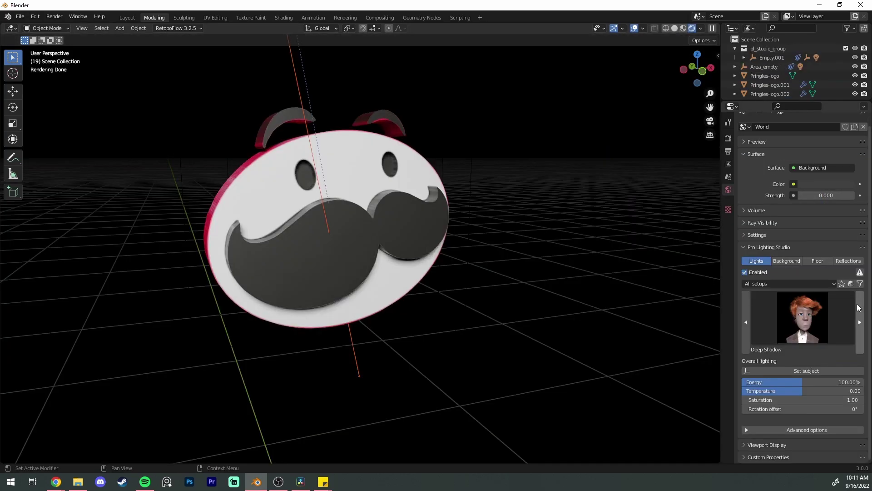
# Switch the Pro Lighting Studio light setup to Punch Light.
pyautogui.click(860, 308)
pyautogui.click(860, 308)
pyautogui.click(860, 308)
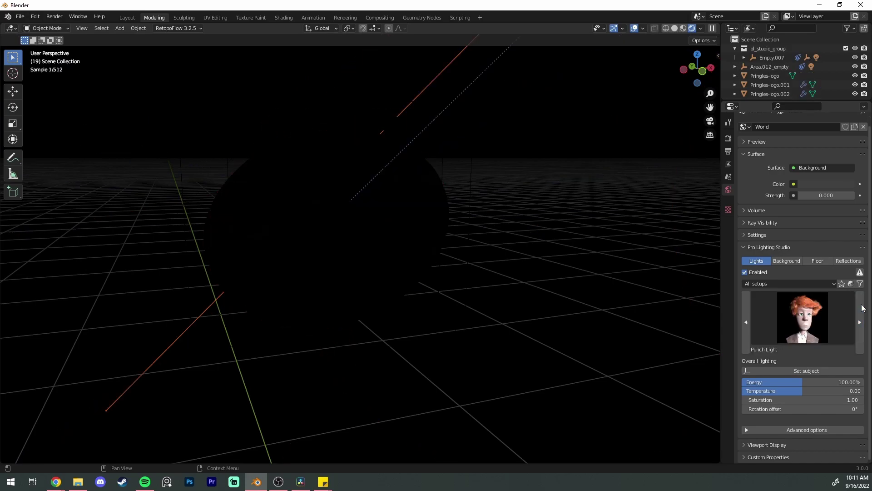
pyautogui.moveTo(400, 257)
pyautogui.mouseDown(button='middle')
pyautogui.moveTo(413, 259)
pyautogui.moveTo(390, 266)
pyautogui.mouseUp(button='middle')
pyautogui.scroll(3, 390, 266)
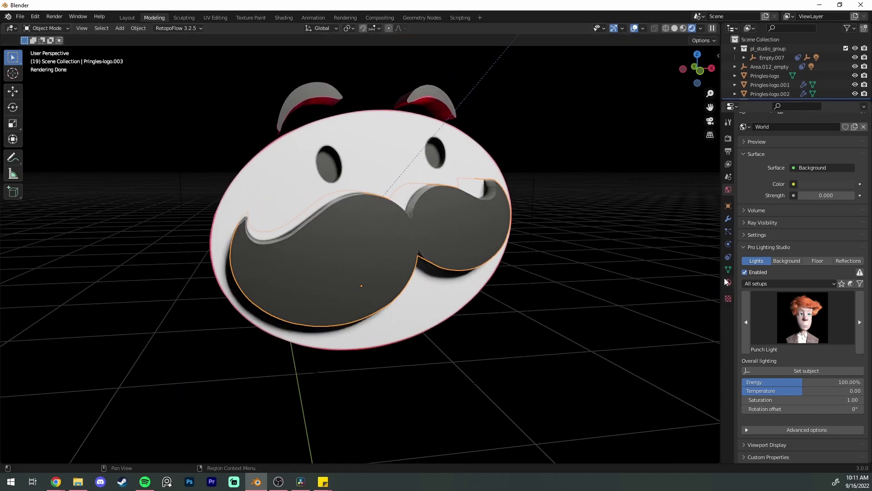
# Unlink the Pringles-logo image material from the moustache, eyebrows, face and eyes.
pyautogui.click(728, 282)
pyautogui.click(846, 165)
pyautogui.click(442, 103)
pyautogui.click(442, 103)
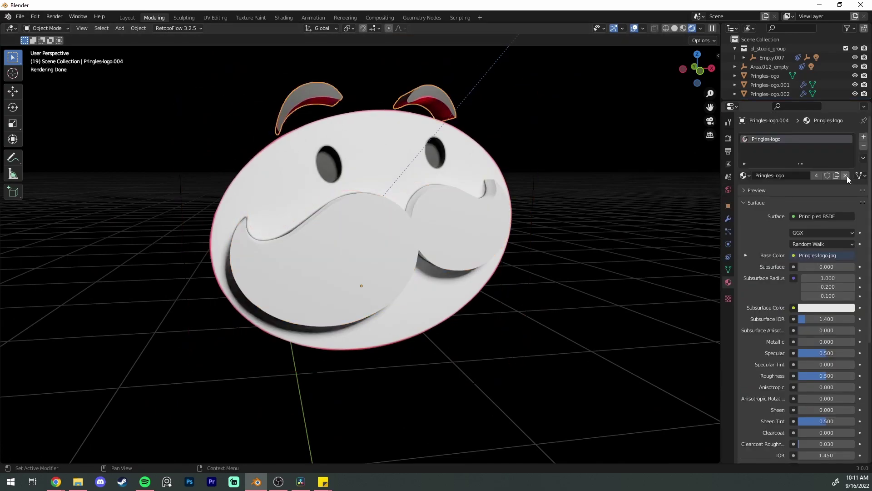
pyautogui.click(846, 176)
pyautogui.click(477, 155)
pyautogui.click(846, 175)
pyautogui.click(438, 157)
pyautogui.click(847, 175)
pyautogui.click(528, 247)
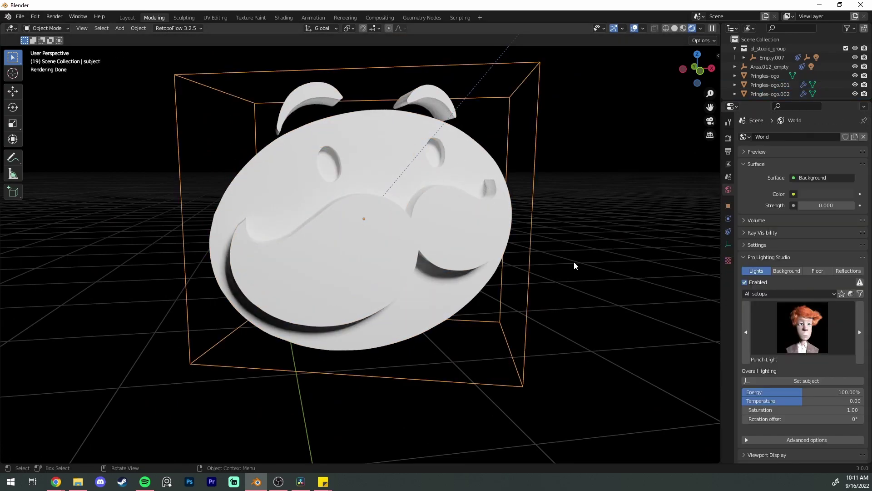
pyautogui.click(574, 261)
# Create a material named Black with a black base color for the moustache, and a new white material for the face.
pyautogui.click(427, 237)
pyautogui.click(806, 175)
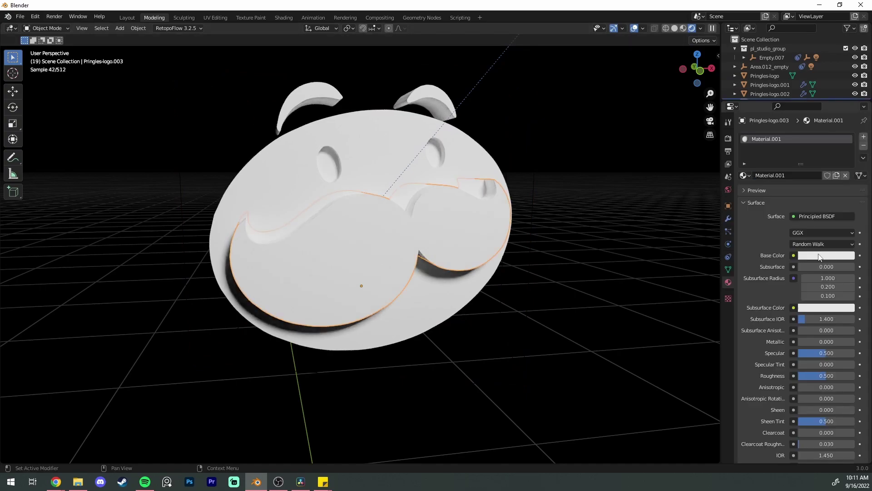
pyautogui.click(819, 255)
pyautogui.moveTo(844, 164); pyautogui.dragTo(844, 188)
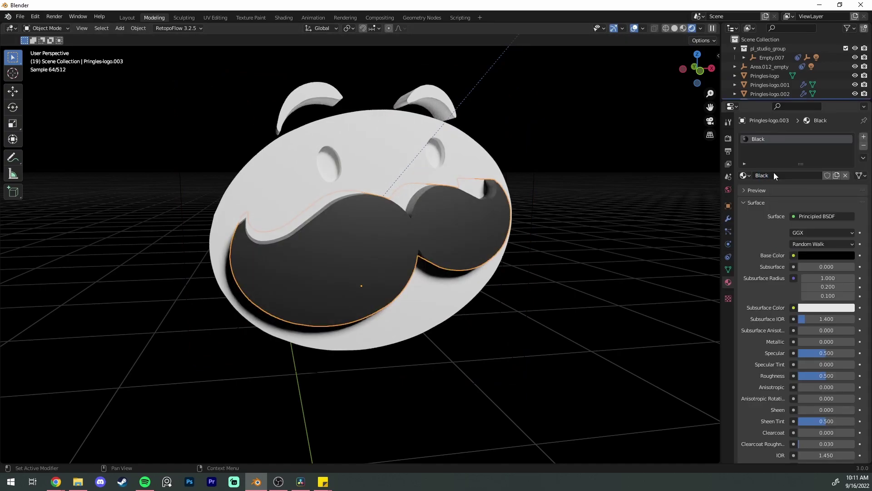
pyautogui.click(771, 93)
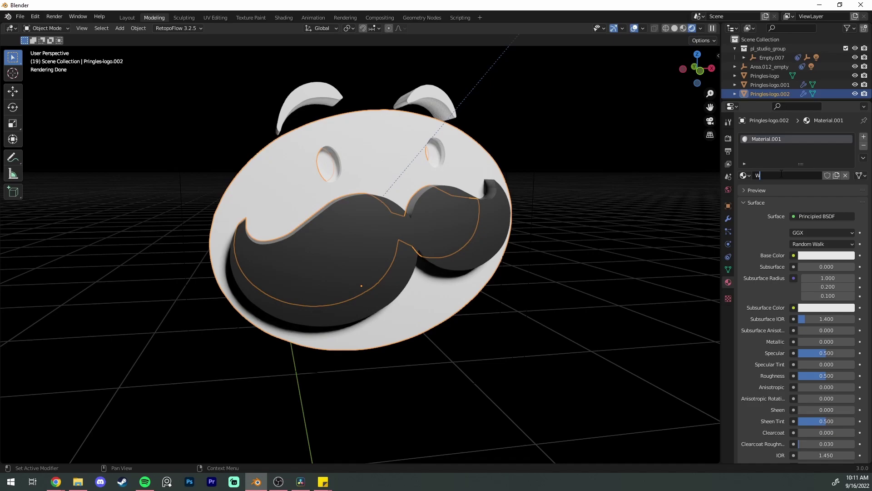
# Assign the existing Black material to the eyes and the eyebrows.
pyautogui.click(436, 155)
pyautogui.click(790, 176)
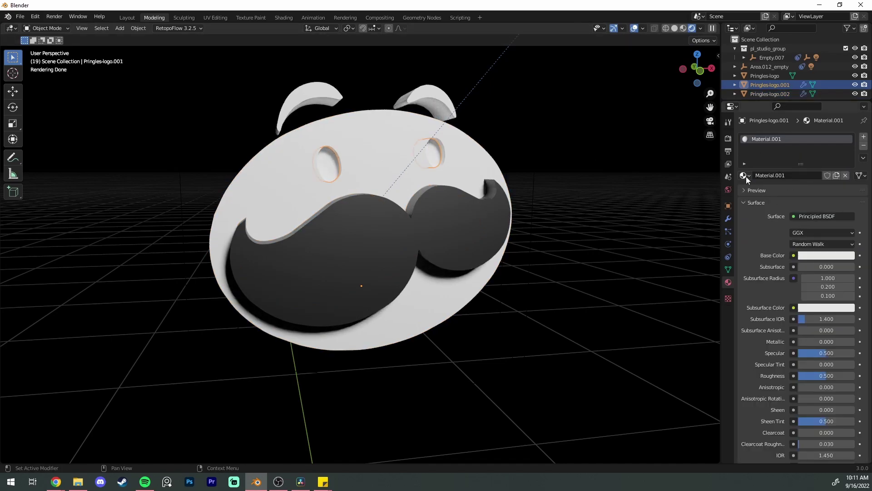
pyautogui.click(745, 175)
pyautogui.click(768, 190)
pyautogui.click(427, 98)
pyautogui.click(745, 175)
pyautogui.click(767, 190)
# Set the Metallic value of the moustache's Black material to 1.000.
pyautogui.scroll(-2, 533, 227)
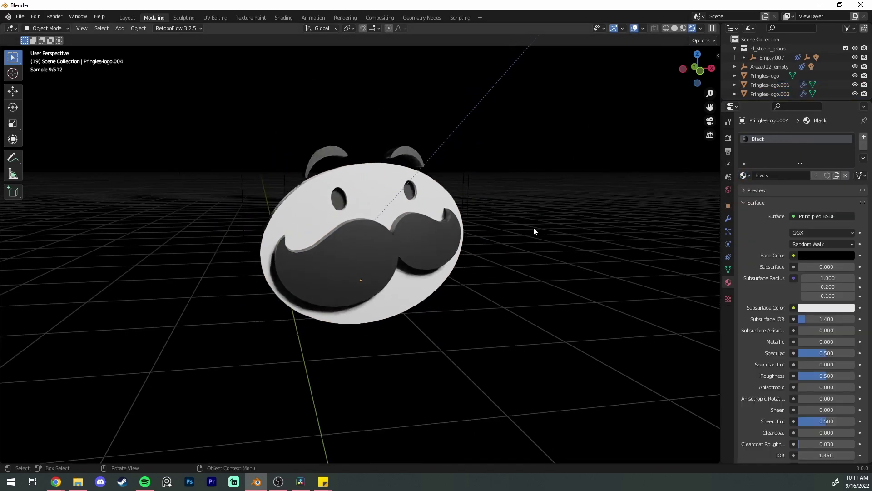
pyautogui.scroll(2, 550, 225)
pyautogui.moveTo(533, 227)
pyautogui.mouseDown(button='middle')
pyautogui.moveTo(551, 225)
pyautogui.moveTo(537, 223)
pyautogui.mouseUp(button='middle')
pyautogui.click(477, 232)
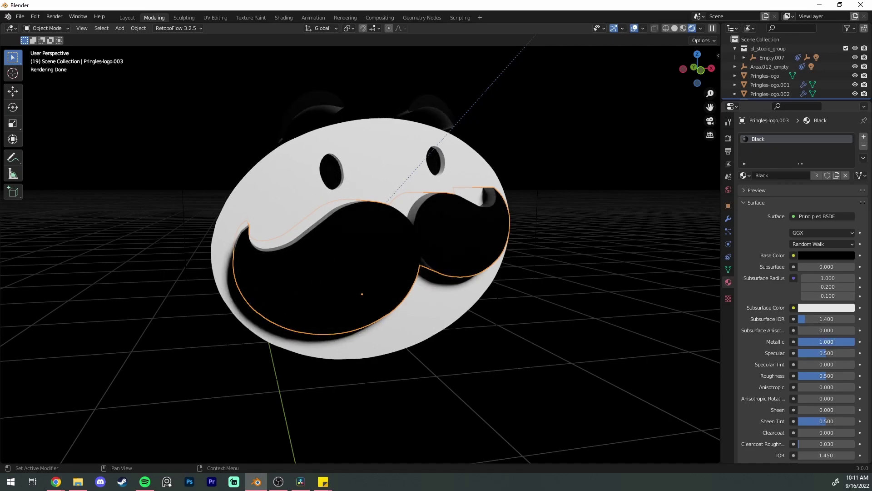
# Add a plane and move it down along the Z axis as a floor beneath the logo.
pyautogui.scroll(-3, 510, 171)
pyautogui.hotkey('shift', 'a')
pyautogui.click(527, 49)
pyautogui.press('g')
pyautogui.press('z')
pyautogui.click(486, 340)
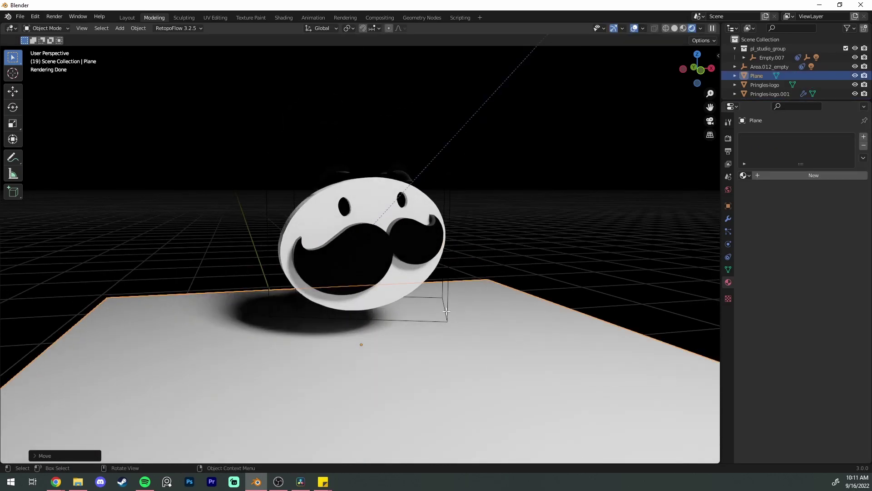
# Extrude the plane's rear edge upward along Z to form a backdrop wall behind the logo.
pyautogui.press('Tab')
pyautogui.click(457, 284)
pyautogui.press('e')
pyautogui.press('z')
pyautogui.click(453, 172)
# Bevel the edge between floor and wall with many segments to make a smoothly curved backdrop.
pyautogui.click(455, 286)
pyautogui.hotkey('ctrl', 'b')
pyautogui.scroll(12, 529, 461)
pyautogui.click(529, 462)
pyautogui.press('Tab')
pyautogui.click(575, 205)
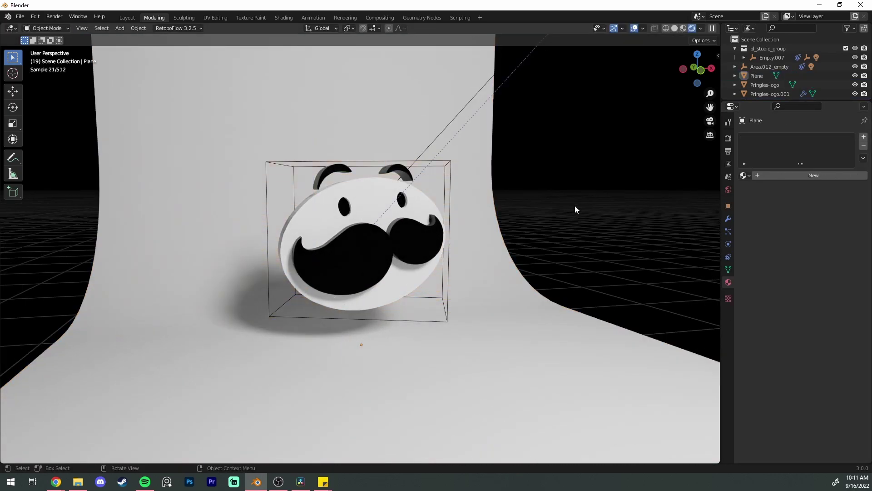
# Try smooth shading on the eyebrows, the white face and the moustache.
pyautogui.scroll(2, 559, 228)
pyautogui.moveTo(513, 287); pyautogui.dragTo(491, 290, button='middle')
pyautogui.scroll(1, 450, 210)
pyautogui.moveTo(450, 214); pyautogui.dragTo(466, 229, button='middle')
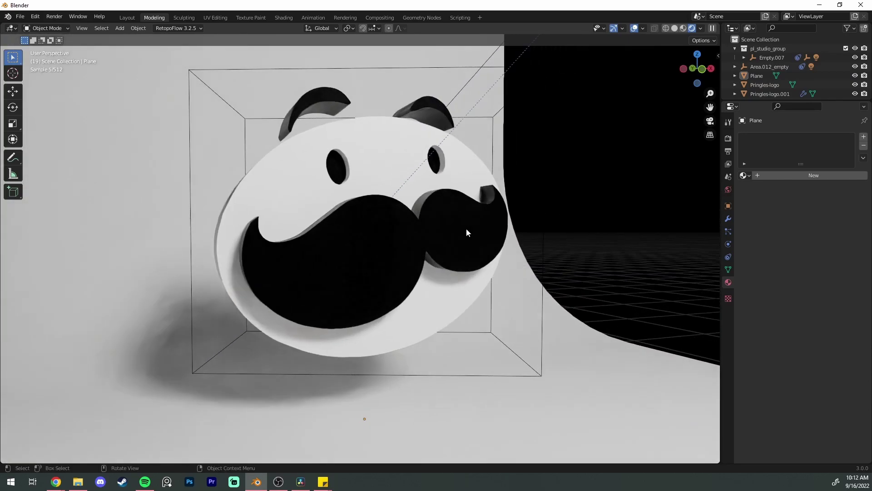
pyautogui.click(430, 108)
pyautogui.rightClick(429, 108)
pyautogui.click(429, 109)
pyautogui.click(458, 162)
pyautogui.rightClick(458, 162)
pyautogui.click(458, 161)
pyautogui.click(488, 210)
pyautogui.rightClick(489, 211)
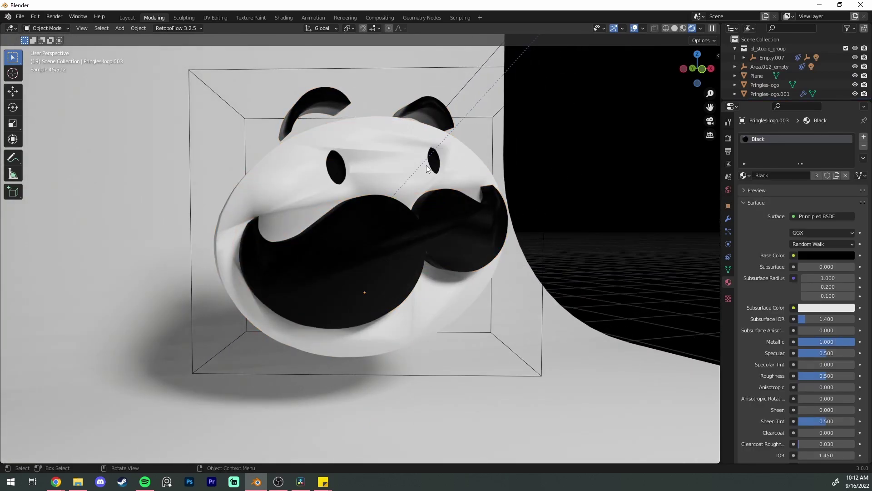
# Try to enable Auto Smooth in the normals settings of the moustache mesh.
pyautogui.click(473, 170)
pyautogui.click(729, 270)
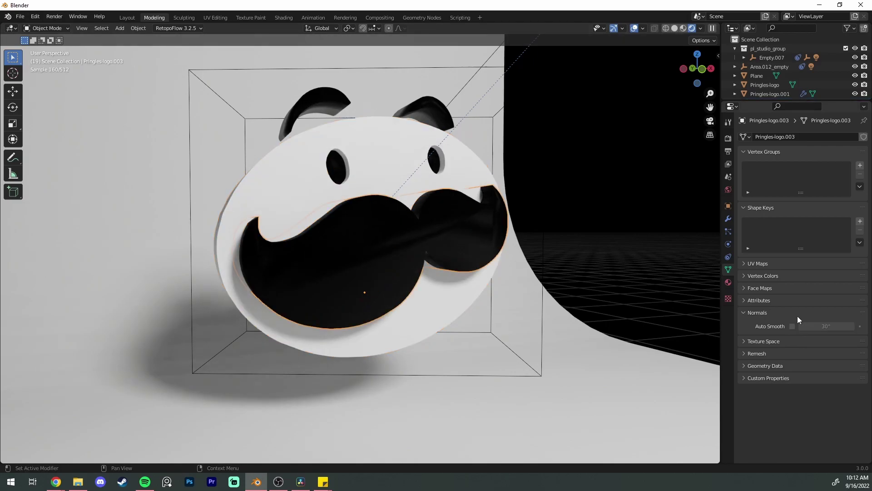
pyautogui.click(792, 326)
pyautogui.click(791, 326)
pyautogui.click(540, 234)
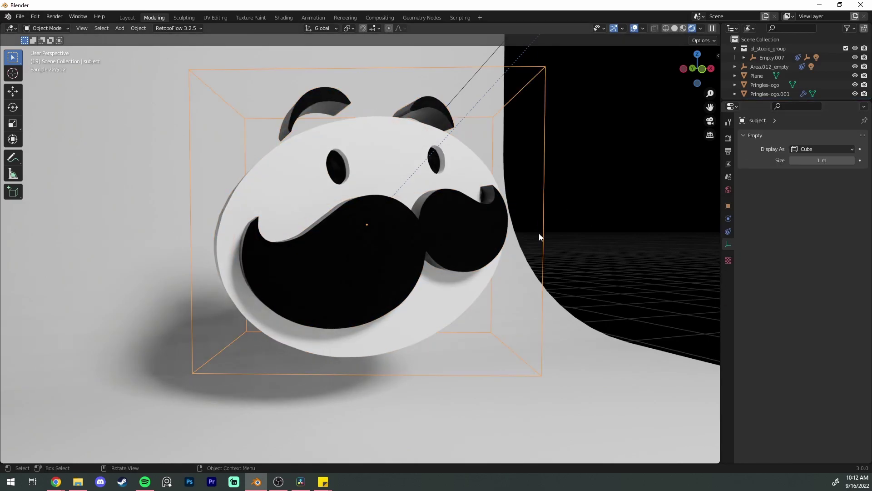
pyautogui.moveTo(539, 233); pyautogui.dragTo(436, 251, button='middle')
pyautogui.scroll(-1, 571, 206)
pyautogui.click(571, 206)
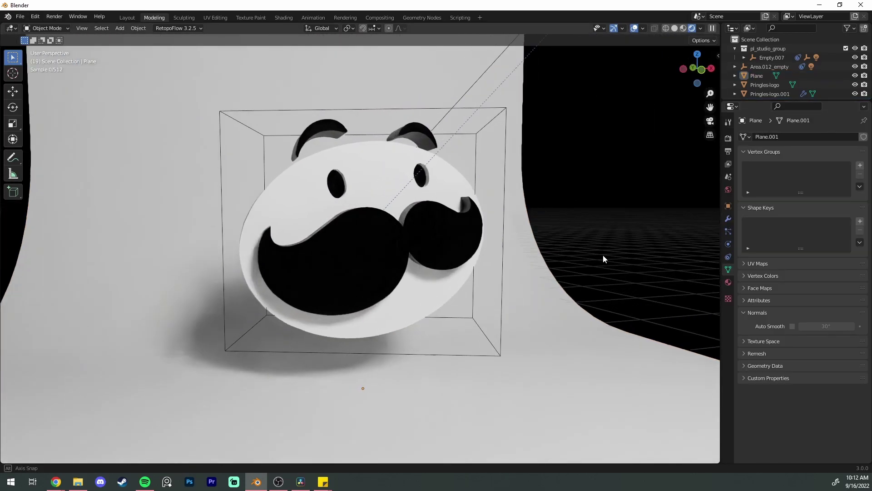